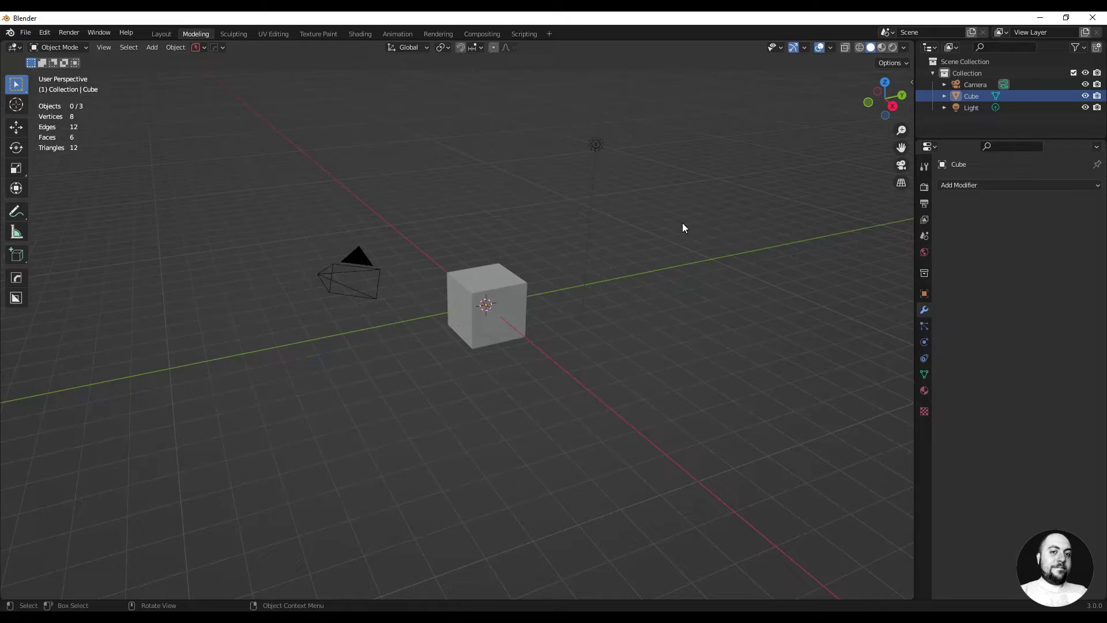
- Orbit the 3D view around the default cube, camera and light scene
{"action": "middle_click_drag", "start_coordinate": [682, 223], "coordinate": [682, 186]}
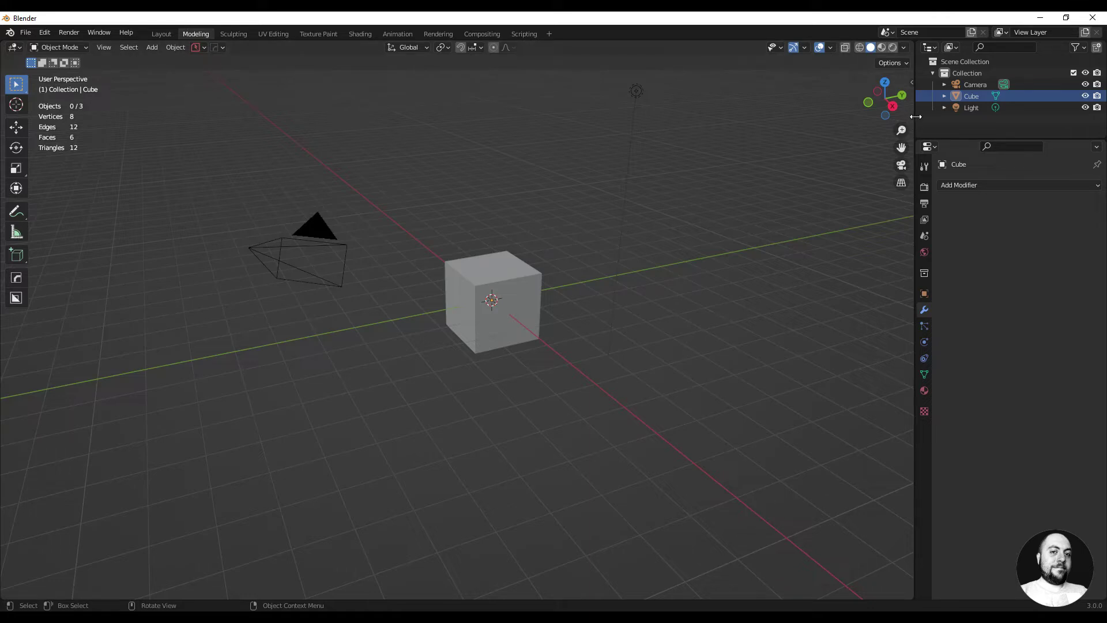
- Widen the Outliner and Properties panels, make the Outliner taller, then narrow them back slightly
{"action": "key", "text": "shift"}
{"action": "mouse_move", "coordinate": [913, 118]}
{"action": "left_mouse_down"}
{"action": "mouse_move", "coordinate": [462, 139]}
{"action": "mouse_move", "coordinate": [748, 138]}
{"action": "mouse_move", "coordinate": [539, 138]}
{"action": "mouse_move", "coordinate": [576, 138]}
{"action": "left_mouse_up"}
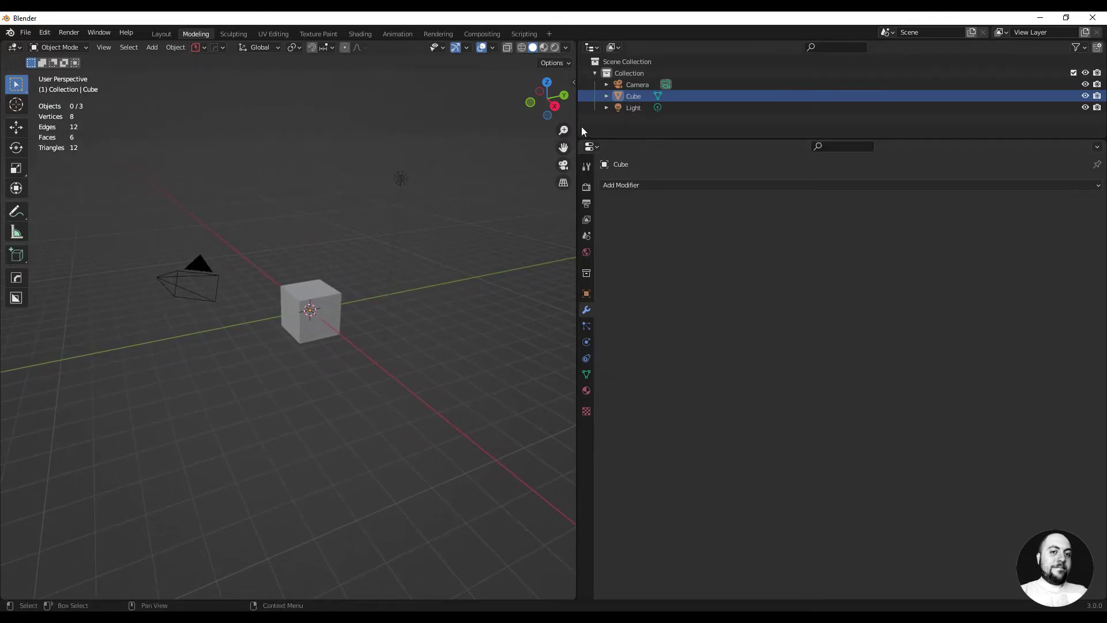
{"action": "mouse_move", "coordinate": [652, 138]}
{"action": "left_mouse_down"}
{"action": "mouse_move", "coordinate": [667, 361]}
{"action": "mouse_move", "coordinate": [694, 210]}
{"action": "mouse_move", "coordinate": [691, 242]}
{"action": "left_mouse_up"}
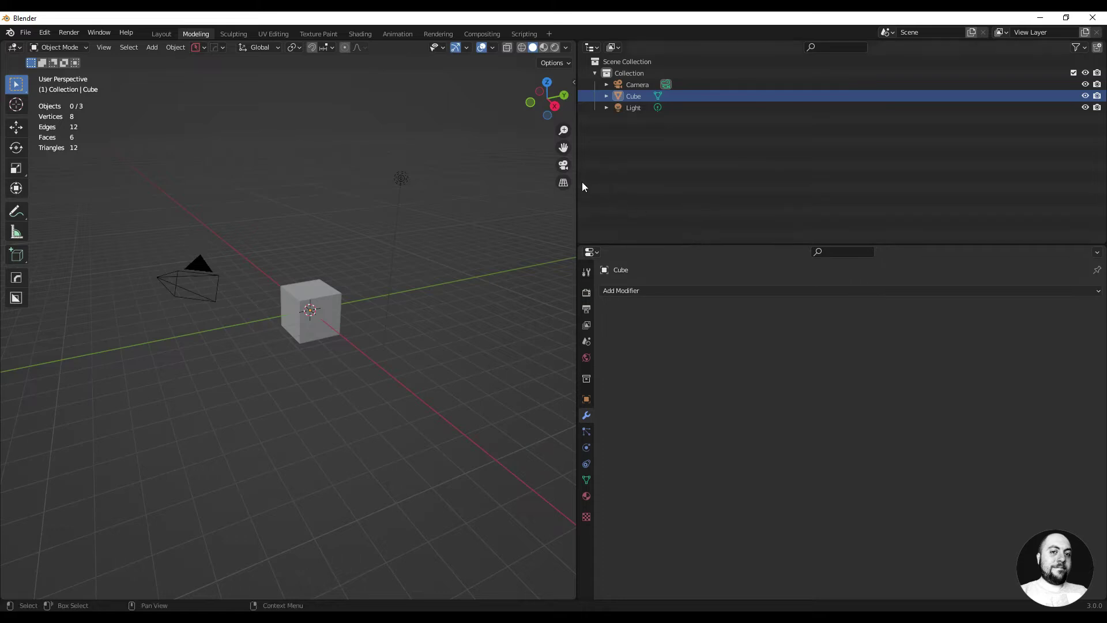
{"action": "mouse_move", "coordinate": [578, 182]}
{"action": "left_mouse_down"}
{"action": "mouse_move", "coordinate": [899, 183]}
{"action": "mouse_move", "coordinate": [856, 183]}
{"action": "mouse_move", "coordinate": [872, 183]}
{"action": "left_mouse_up"}
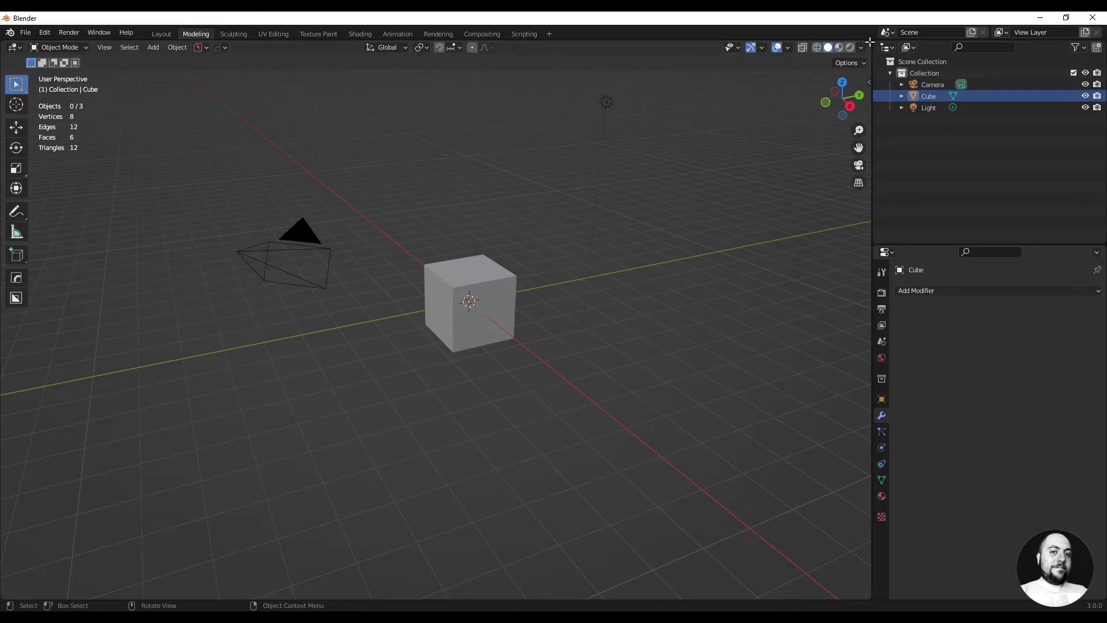
- Split the 3D viewport into left and right views, then split the right view top and bottom
{"action": "left_click_drag", "start_coordinate": [870, 42], "coordinate": [382, 108]}
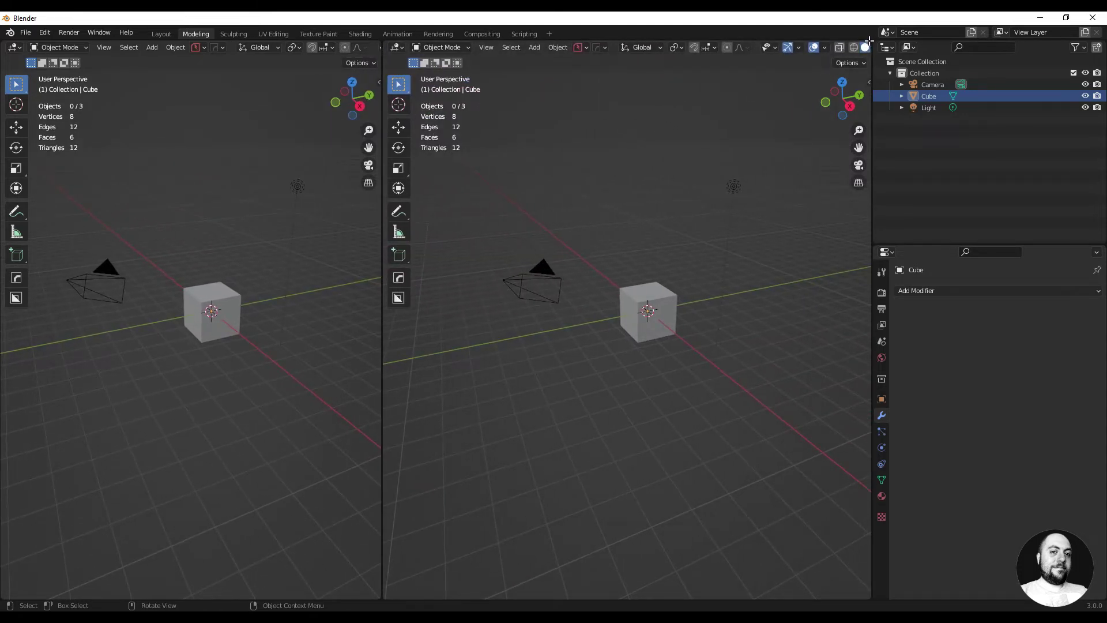
{"action": "left_click_drag", "start_coordinate": [869, 39], "coordinate": [849, 294]}
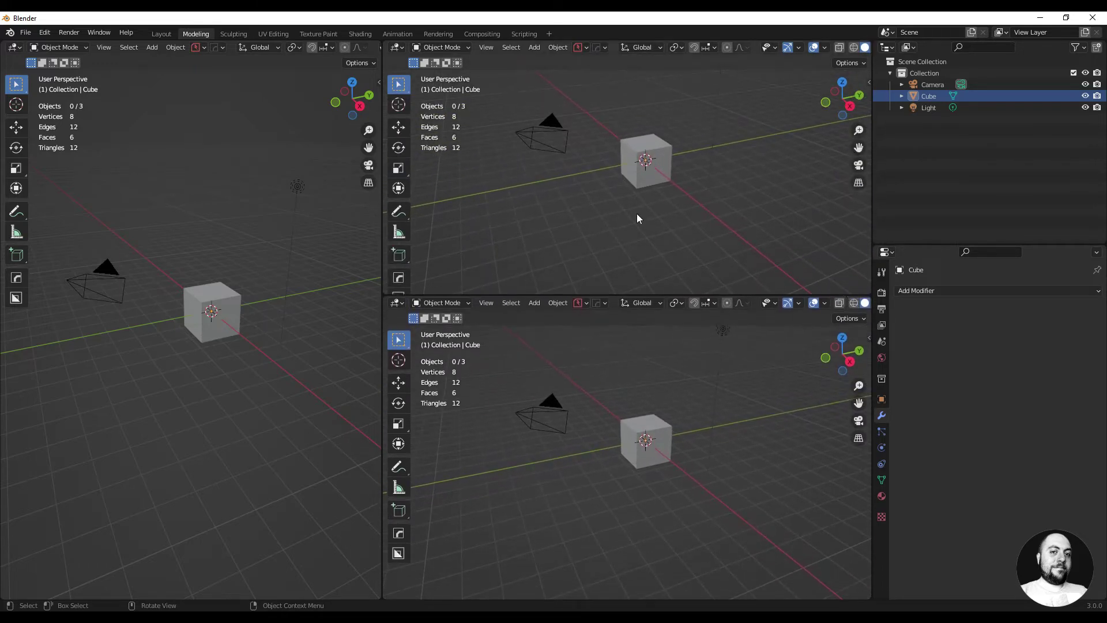
{"action": "left_click", "coordinate": [397, 48]}
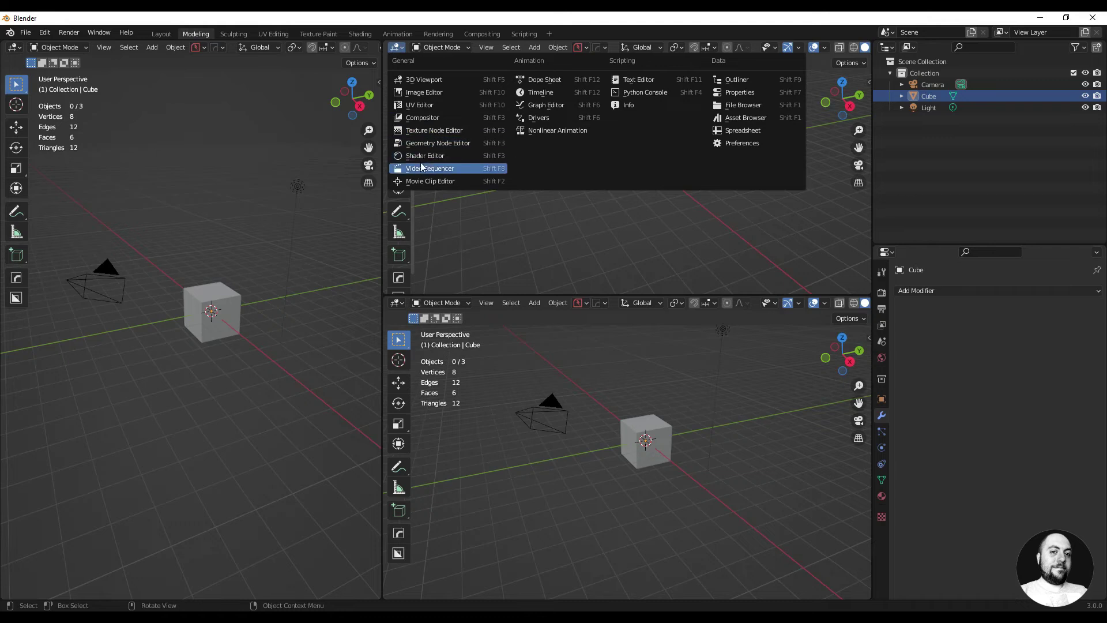
- Turn the top-right view into a Shader Editor and swap it with the Image Editor below
{"action": "left_click", "coordinate": [425, 156]}
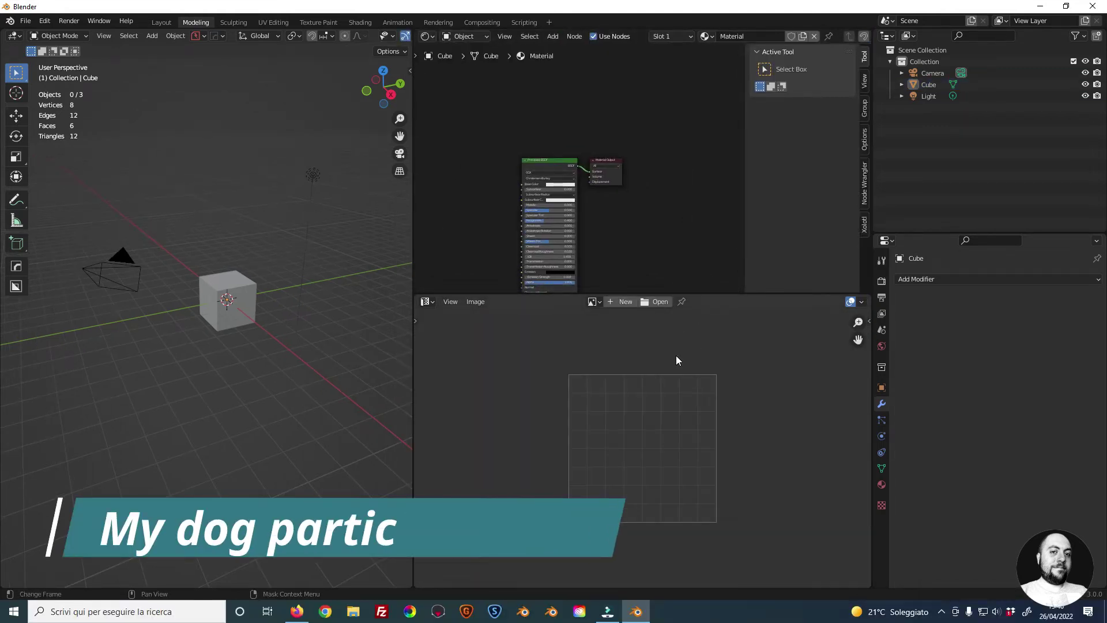
{"action": "right_click", "coordinate": [706, 293]}
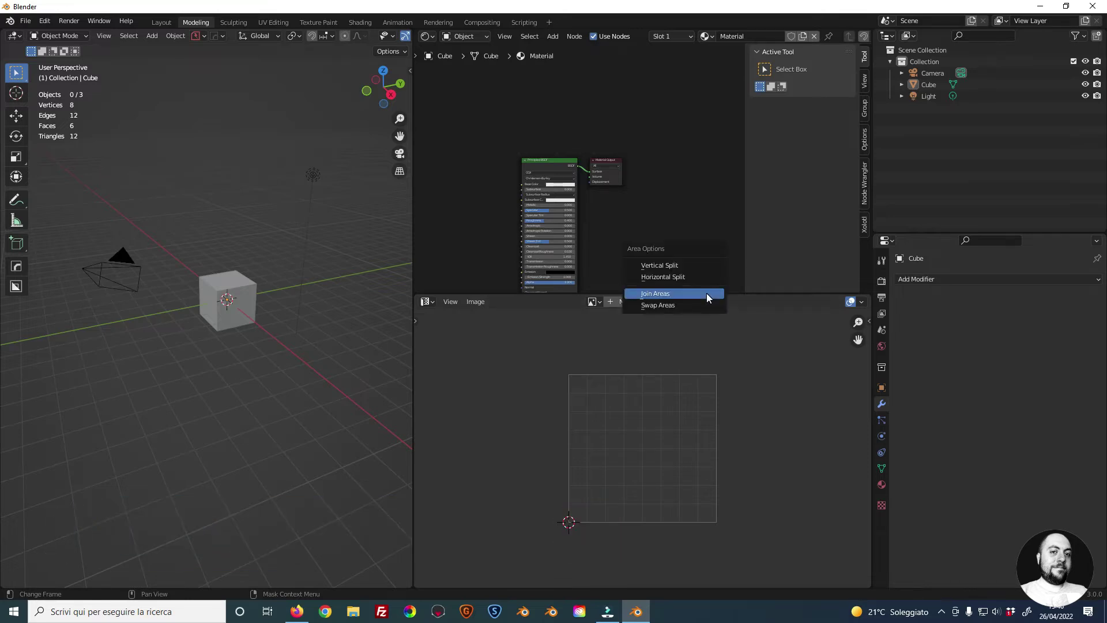
{"action": "left_click", "coordinate": [646, 304]}
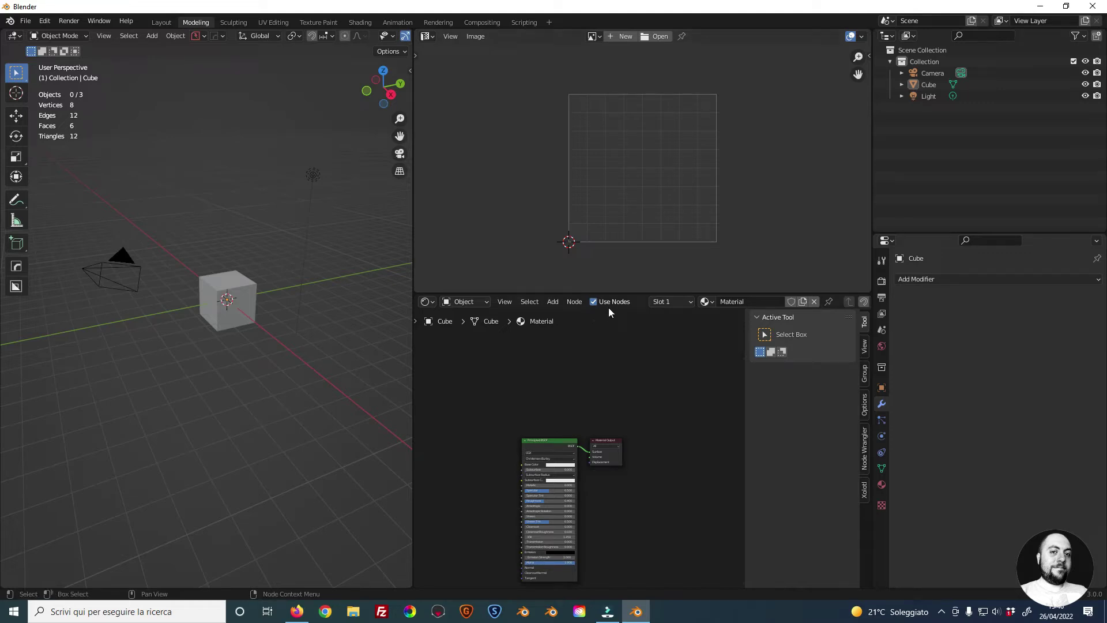
- Join the Image Editor into the Shader Editor so it spans the full height
{"action": "right_click", "coordinate": [636, 293]}
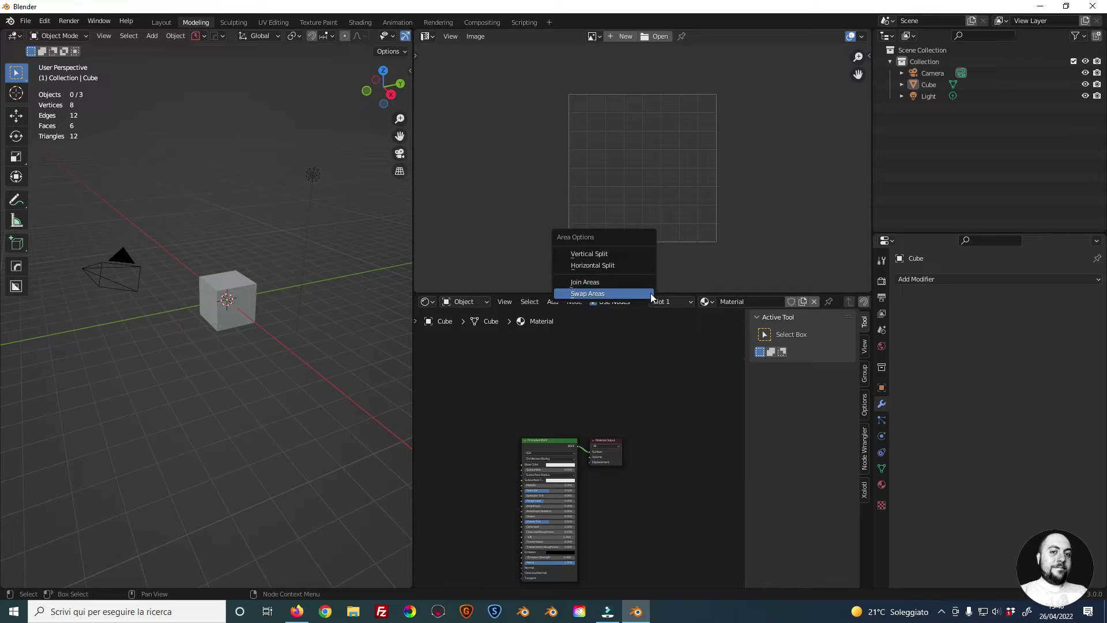
{"action": "left_click", "coordinate": [600, 285]}
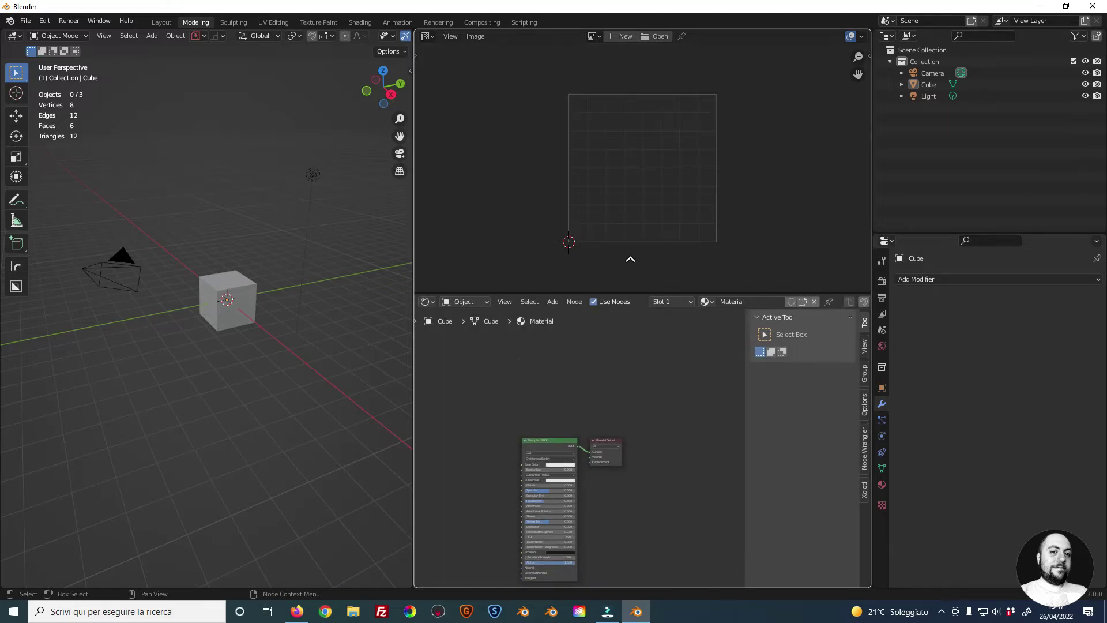
{"action": "left_click", "coordinate": [631, 257]}
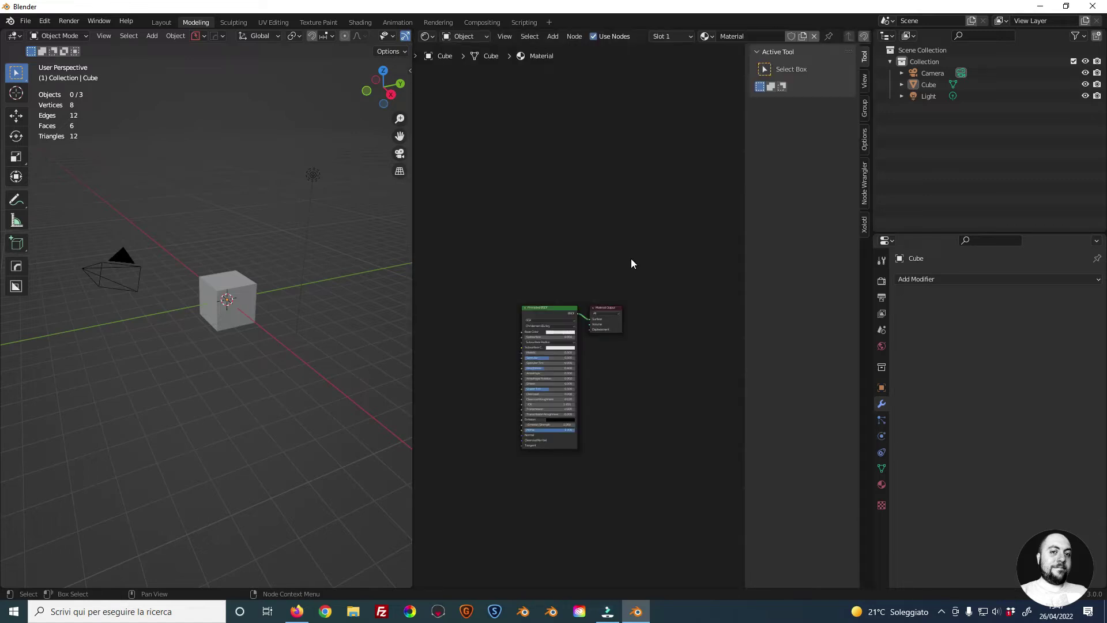
- Join the Shader Editor into the 3D viewport via Join Areas on their shared border
{"action": "right_click", "coordinate": [410, 215]}
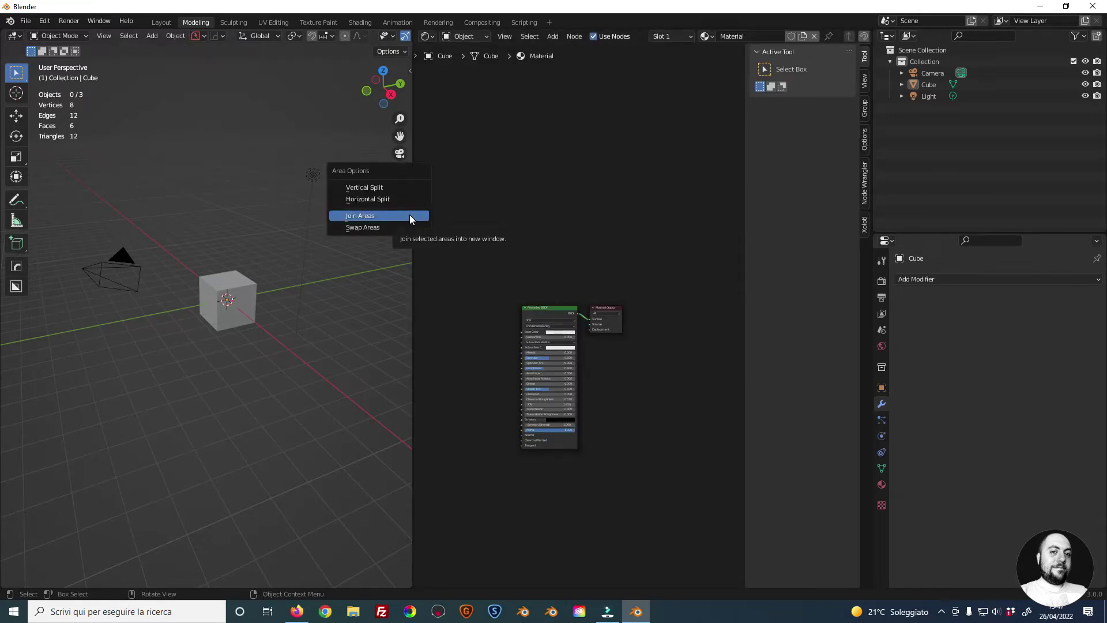
{"action": "left_click", "coordinate": [409, 215]}
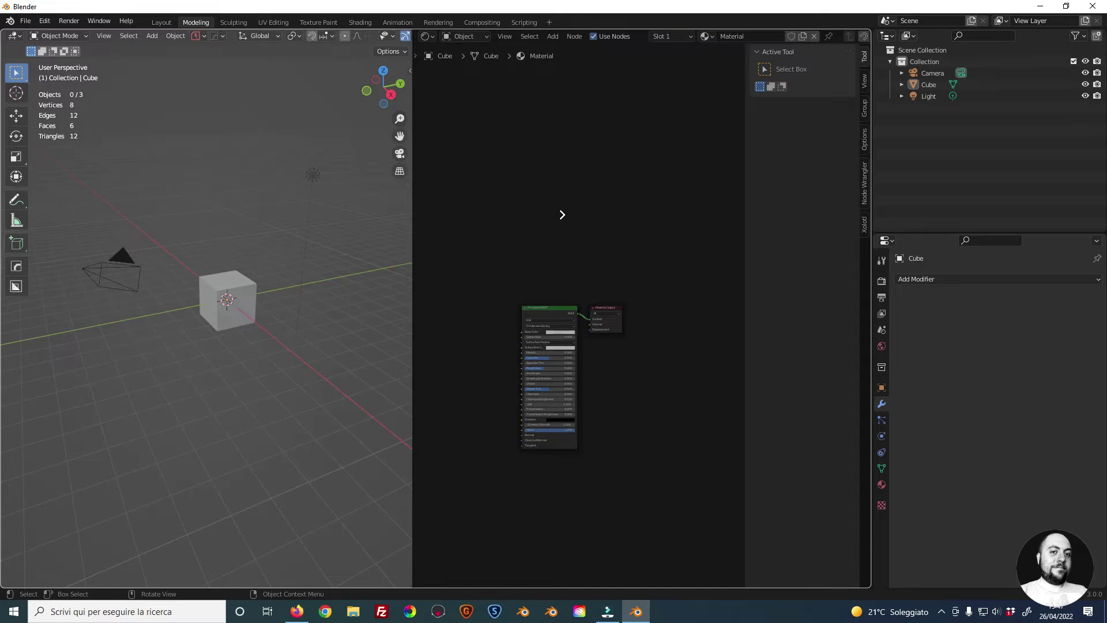
{"action": "left_click", "coordinate": [562, 215]}
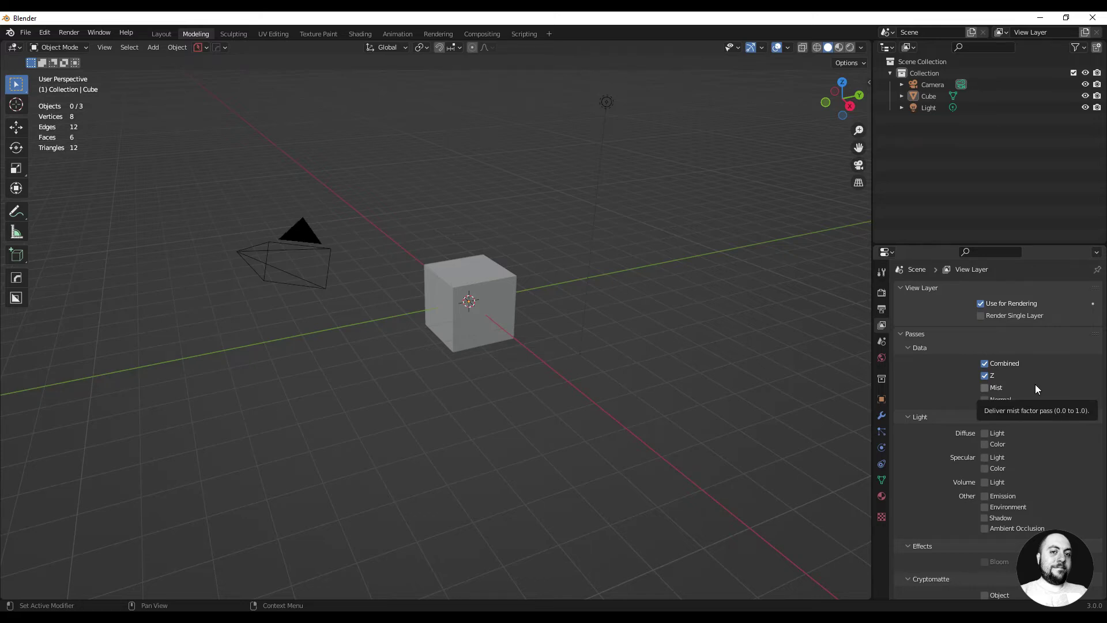
- Maximize the 3D viewport with Ctrl+Space so it fills the whole window
{"action": "mouse_move", "coordinate": [1036, 384]}
{"action": "middle_mouse_down", "text": "ctrl"}
{"action": "mouse_move", "coordinate": [1051, 336]}
{"action": "mouse_move", "coordinate": [1057, 382]}
{"action": "middle_mouse_up", "text": "ctrl"}
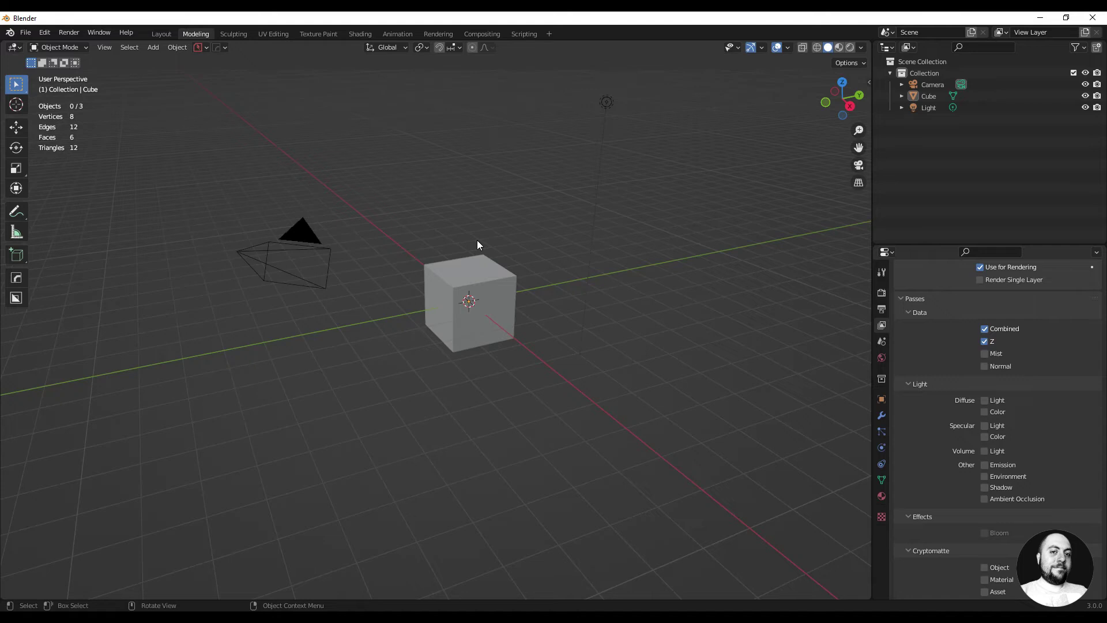
{"action": "key", "text": "ctrl"}
{"action": "key", "text": "ctrl+space"}
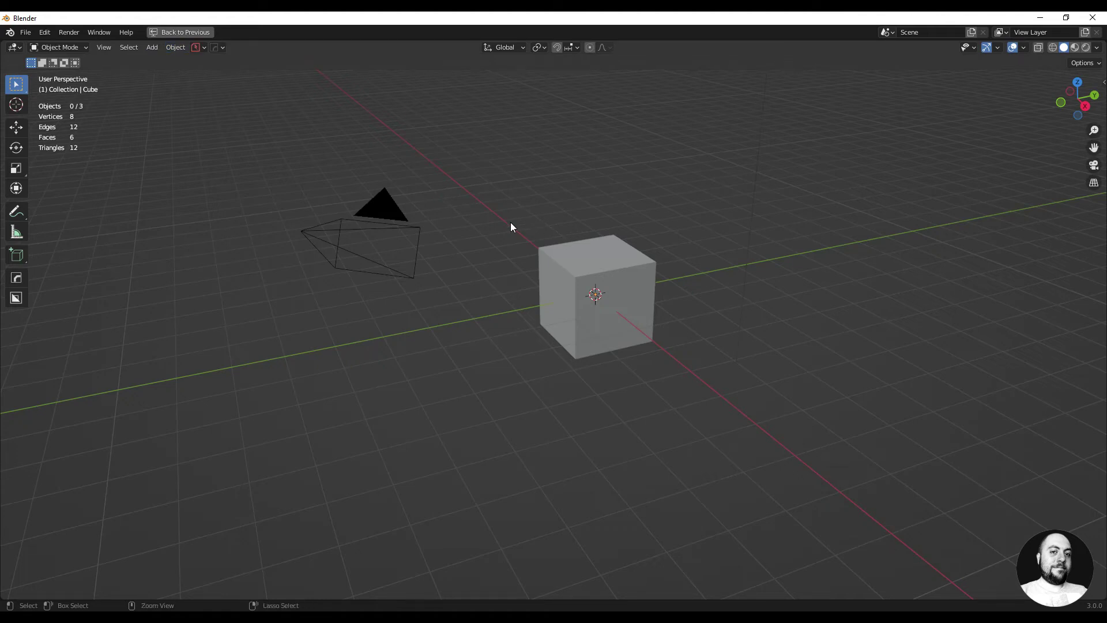
- Restore the normal layout, toggle Ctrl+Alt+Space fullscreen area, then return to the normal layout
{"action": "key", "text": "ctrl+space"}
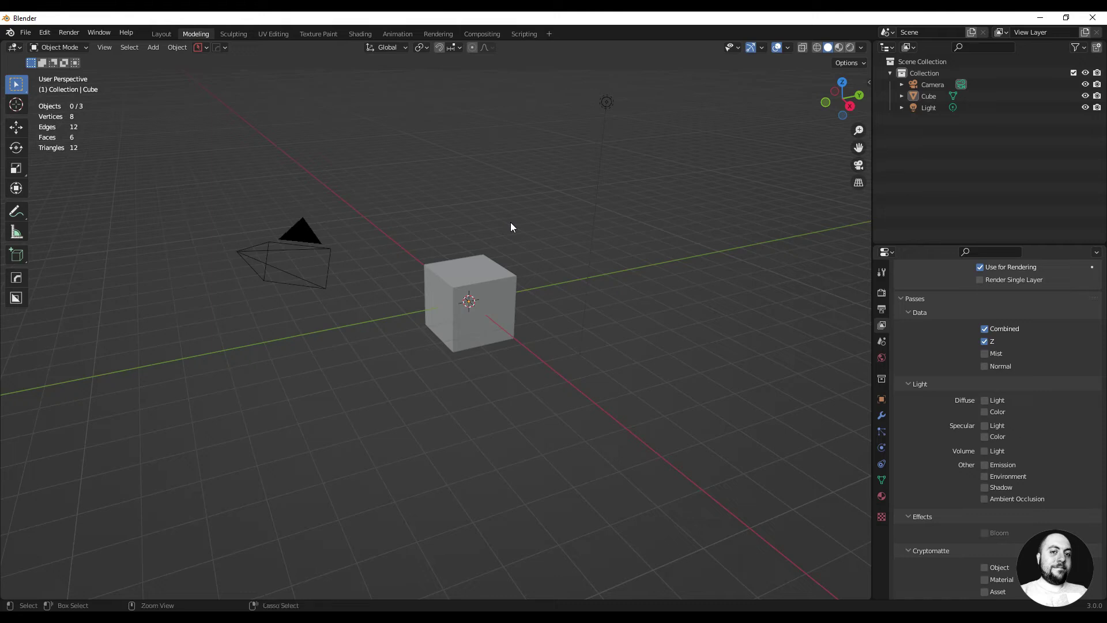
{"action": "key", "text": "ctrl+alt+space"}
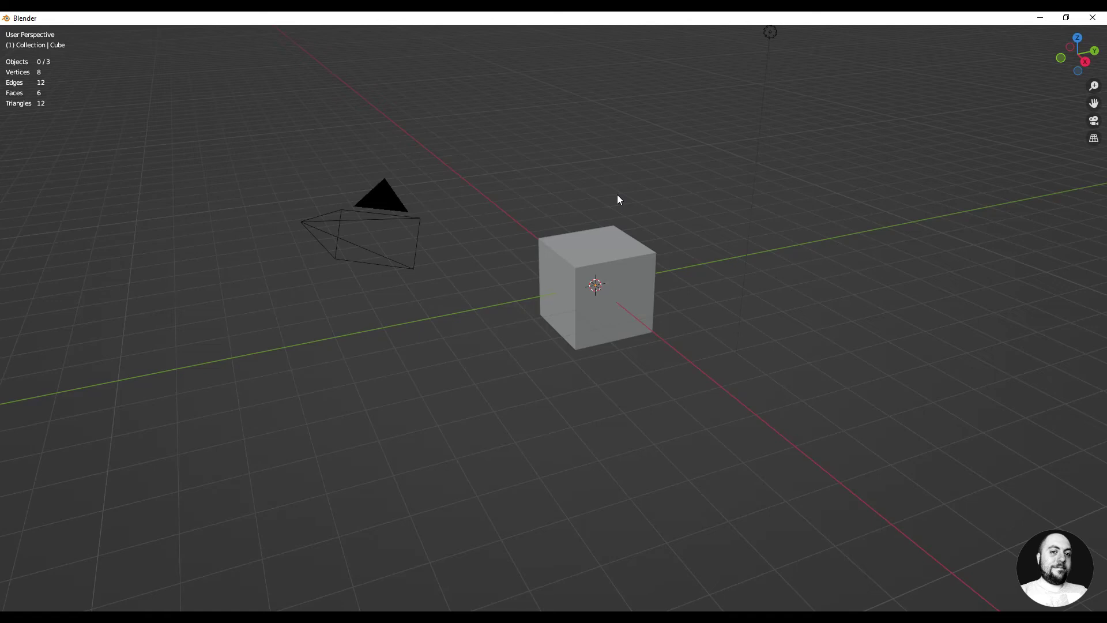
{"action": "key", "text": "ctrl+alt+space"}
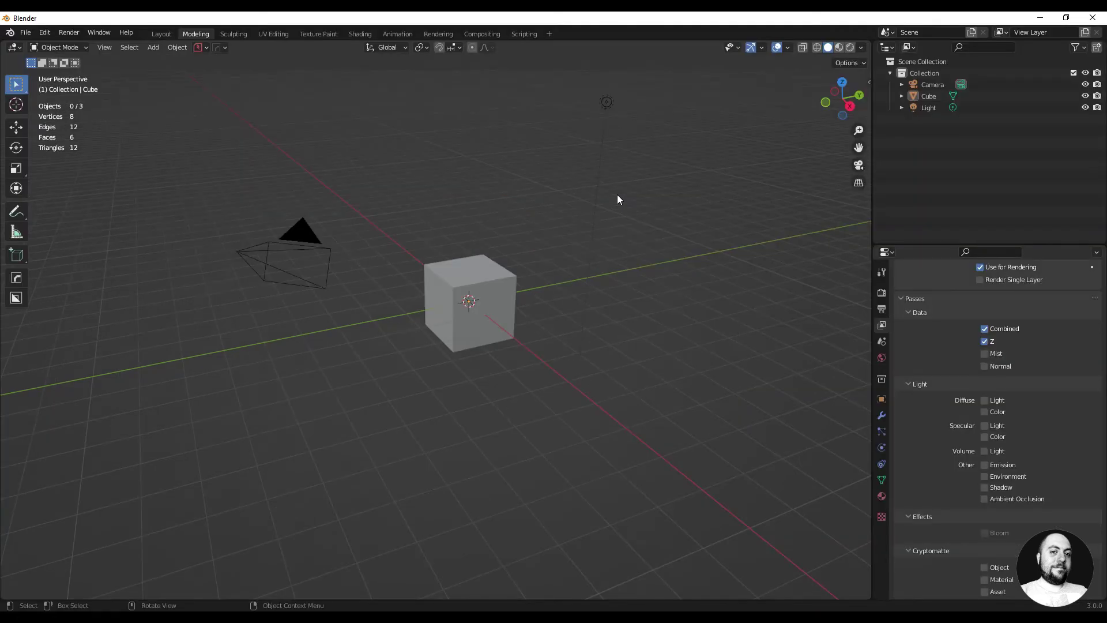
- Widen the Properties panel, collapse Passes, and collapse the Cube's Object Transform and Relations sections
{"action": "left_click_drag", "start_coordinate": [872, 281], "coordinate": [759, 282]}
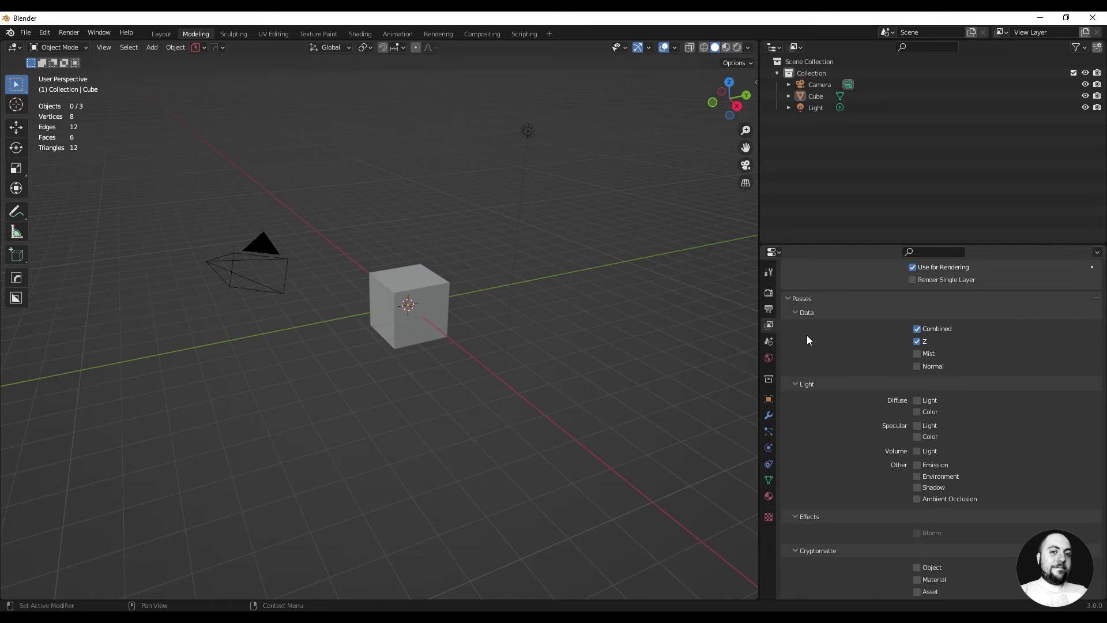
{"action": "left_click", "coordinate": [791, 298]}
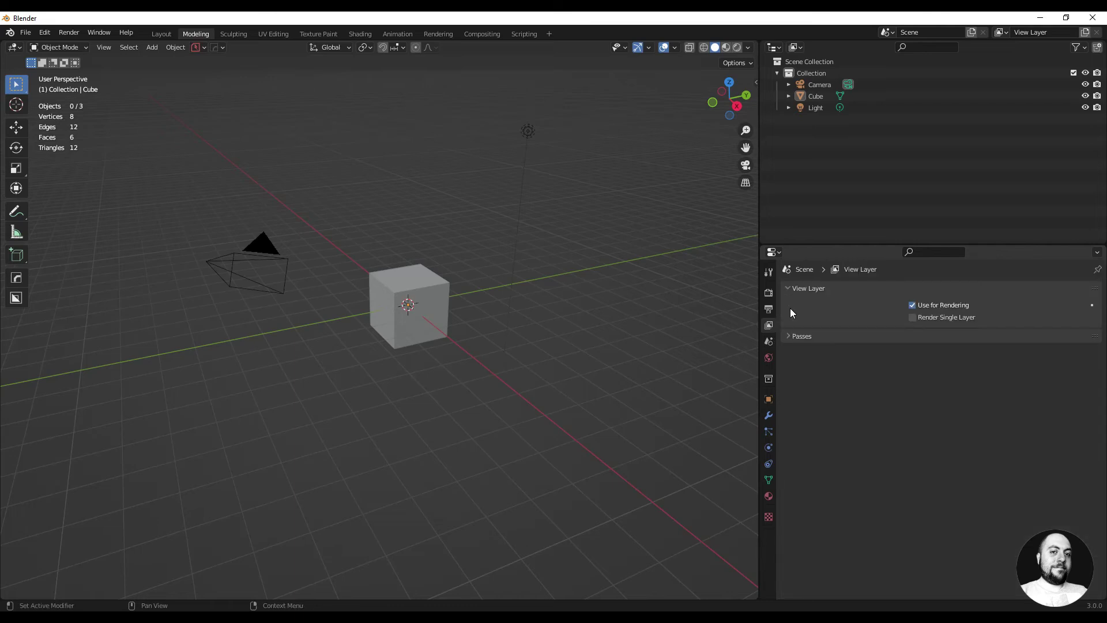
{"action": "left_click", "coordinate": [769, 416]}
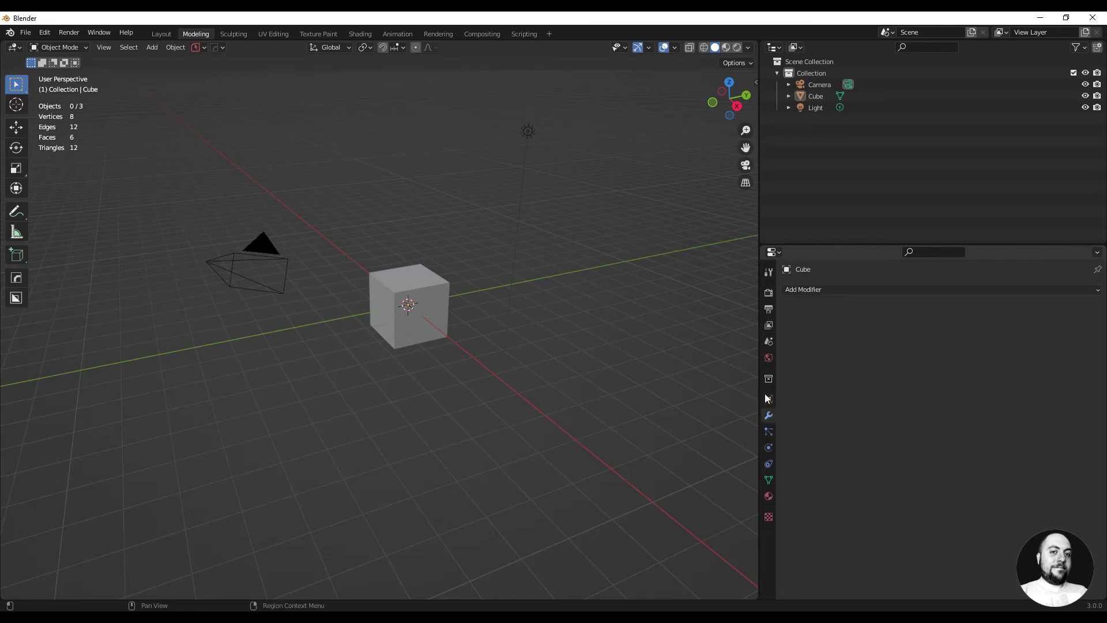
{"action": "left_click", "coordinate": [768, 399]}
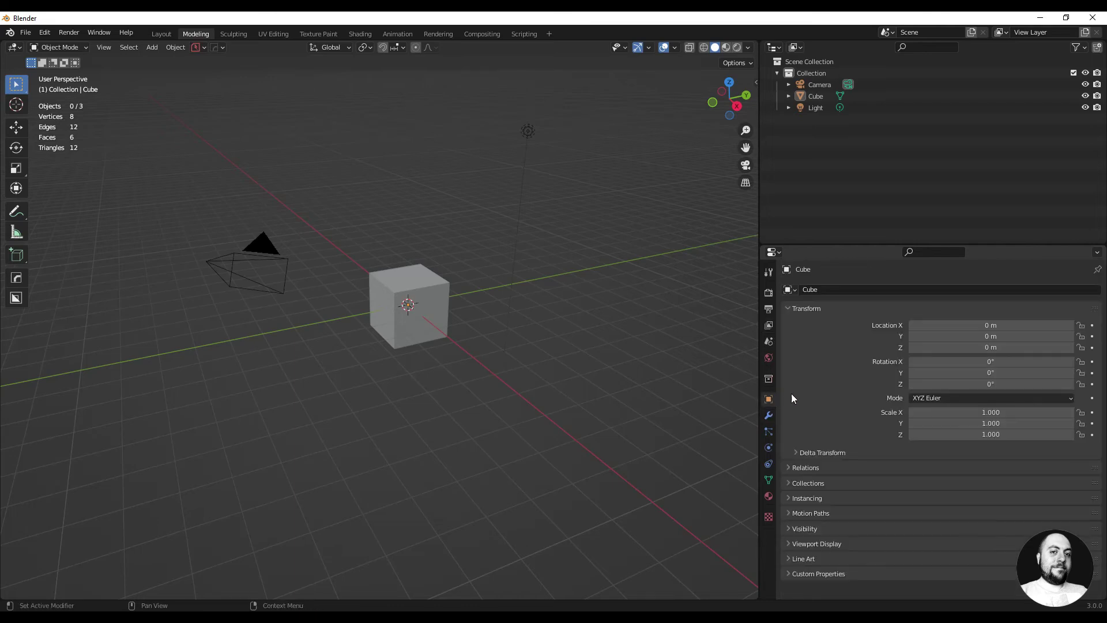
{"action": "left_click", "coordinate": [790, 309]}
{"action": "left_click", "coordinate": [790, 324]}
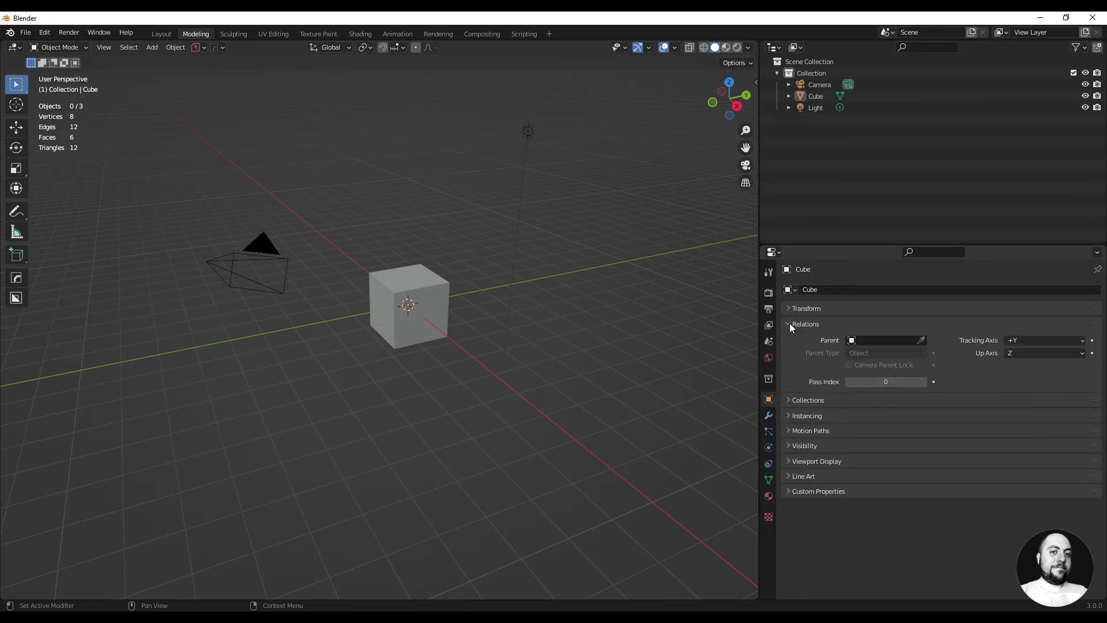
{"action": "left_click", "coordinate": [790, 324]}
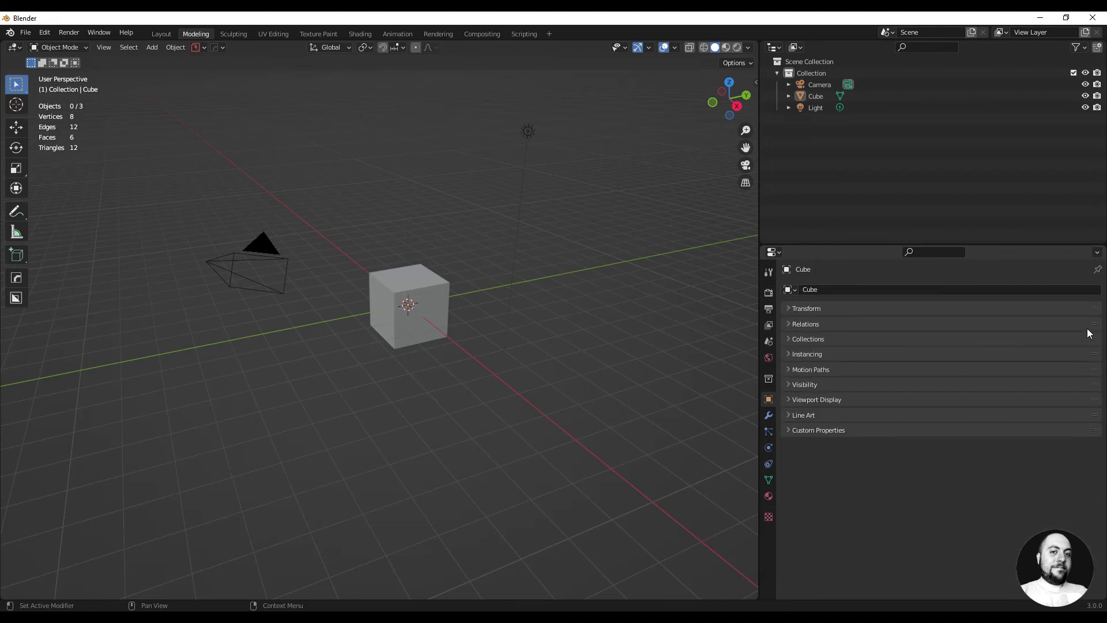
{"action": "left_click_drag", "start_coordinate": [1096, 326], "coordinate": [1094, 344]}
- Move the Collections section below Viewport Display and widen the 3D viewport
{"action": "left_click_drag", "start_coordinate": [1097, 327], "coordinate": [1097, 402]}
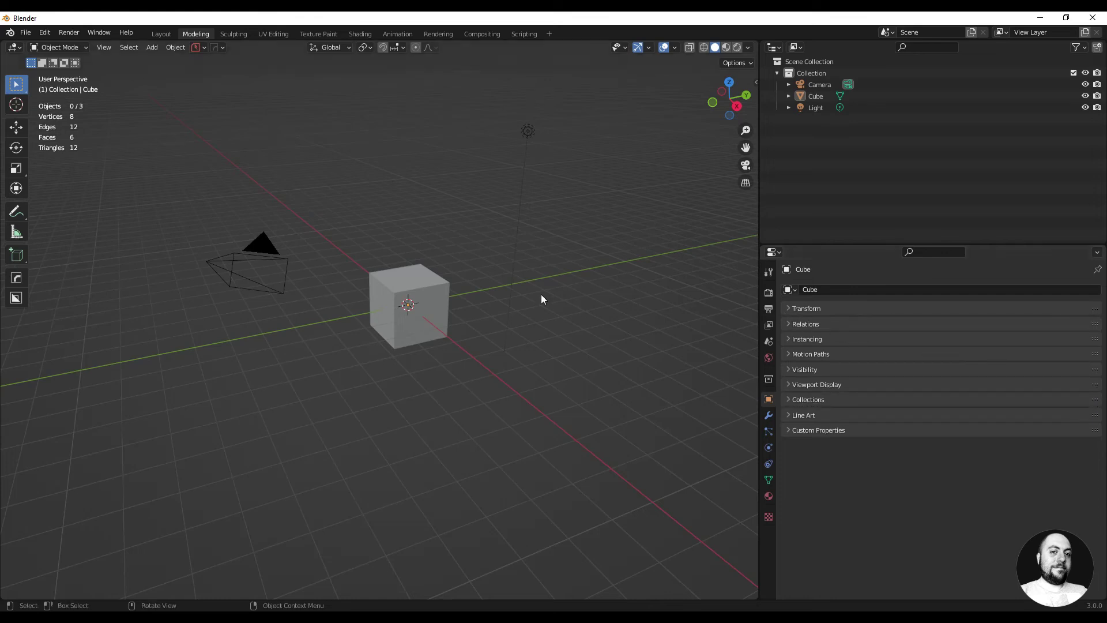
{"action": "left_click_drag", "start_coordinate": [759, 190], "coordinate": [824, 189]}
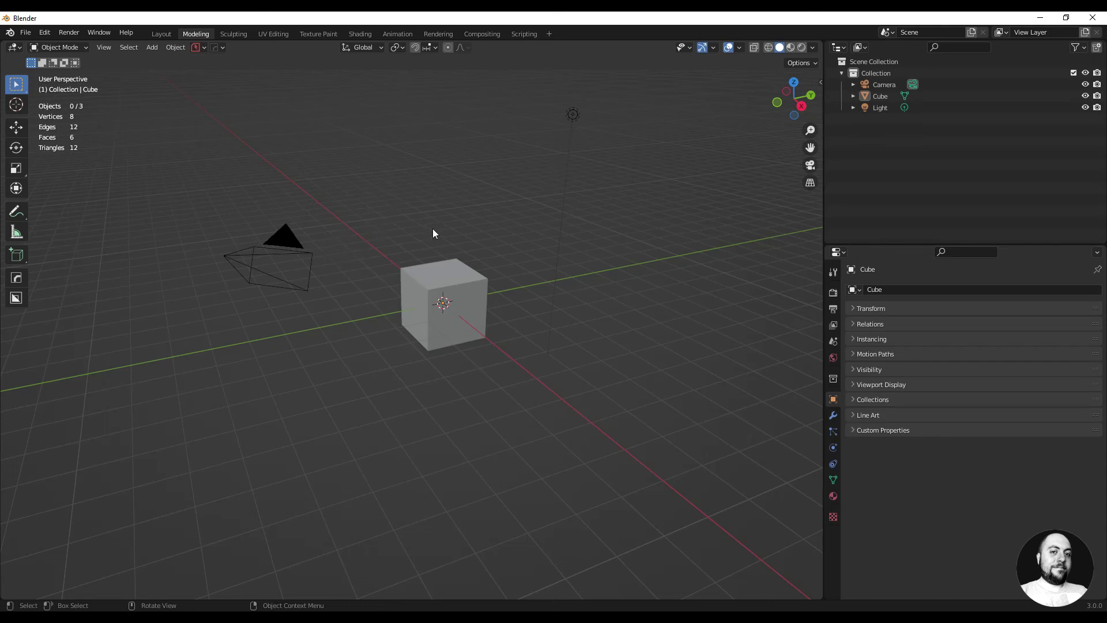
- Select all and delete the camera, cube and light, leaving an empty scene
{"action": "key", "text": "a"}
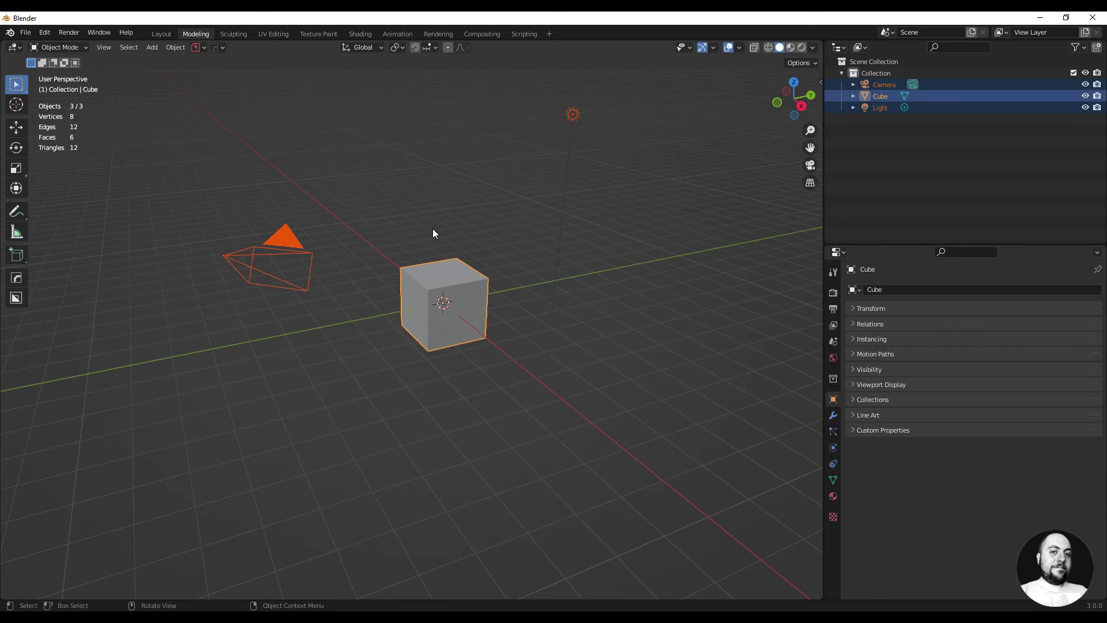
{"action": "right_click", "coordinate": [435, 274]}
{"action": "key", "text": "Escape"}
{"action": "right_click", "coordinate": [452, 230]}
{"action": "left_click", "coordinate": [416, 441]}
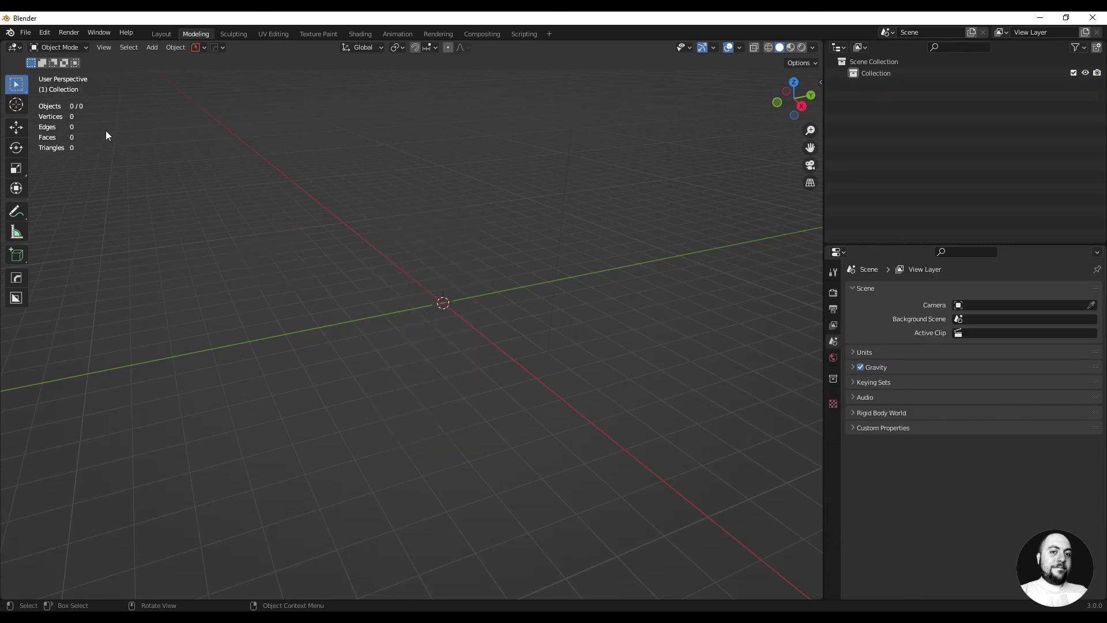
{"action": "left_click", "coordinate": [25, 32]}
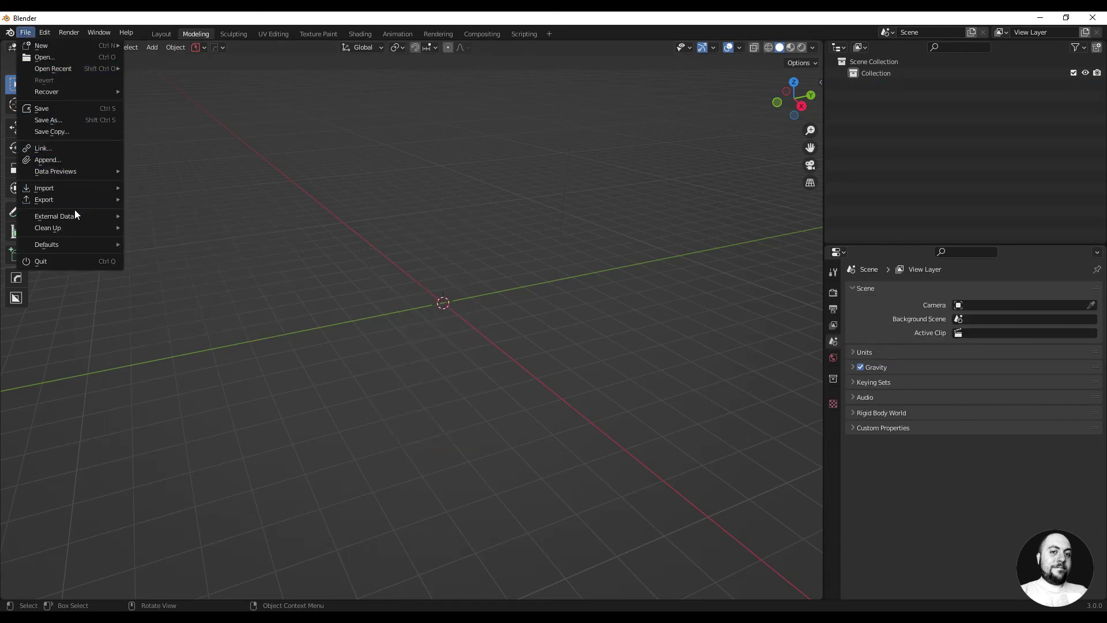